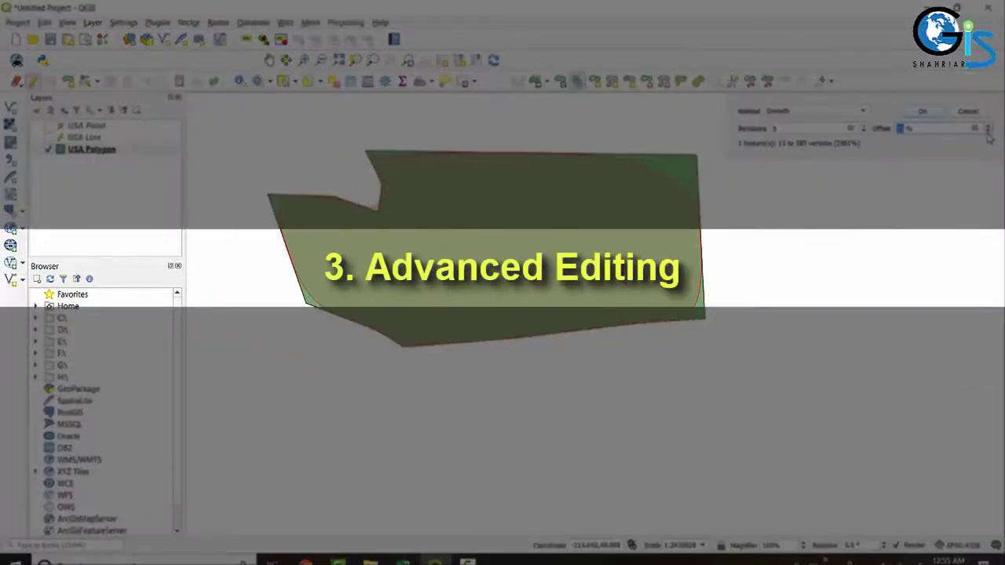
Apply the smoothing, drop two polygon copies, and finish the split line across the upper polygon
left_click(918, 112)
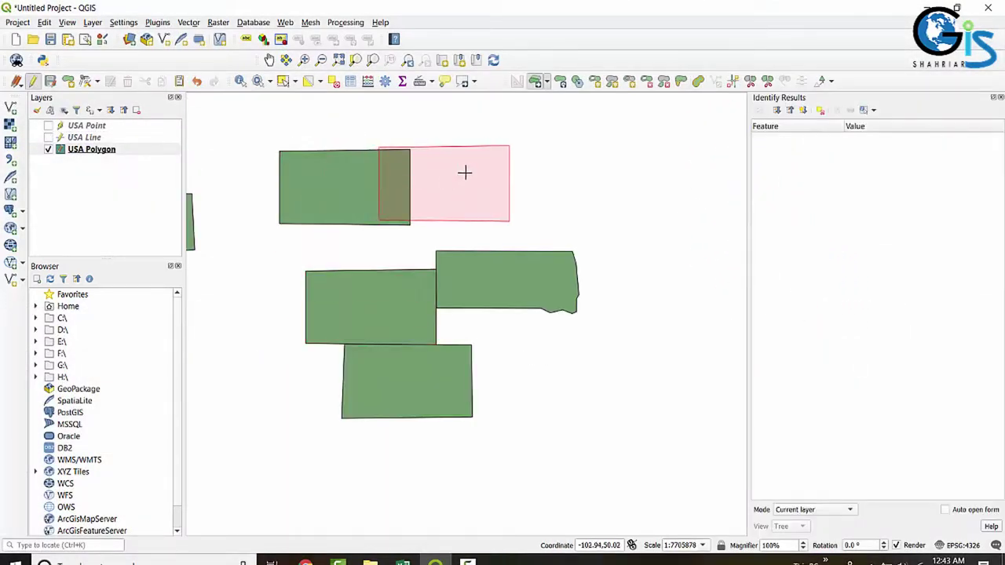
left_click(541, 170)
left_click(687, 248)
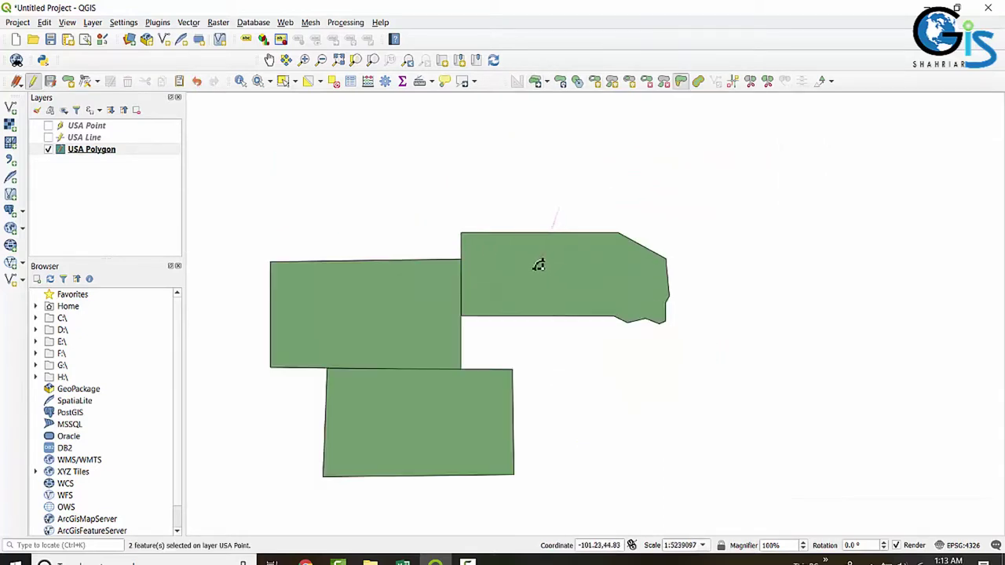
right_click(585, 359)
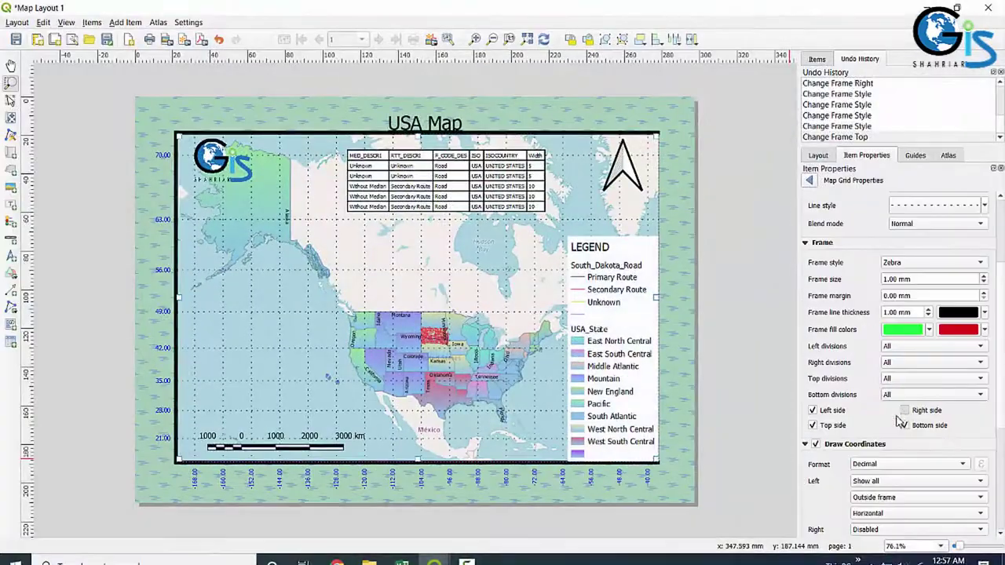
Draw the zebra frame on the right instead of the left, toggle the bottom, and set 0 mm thickness
left_click(904, 410)
left_click(813, 410)
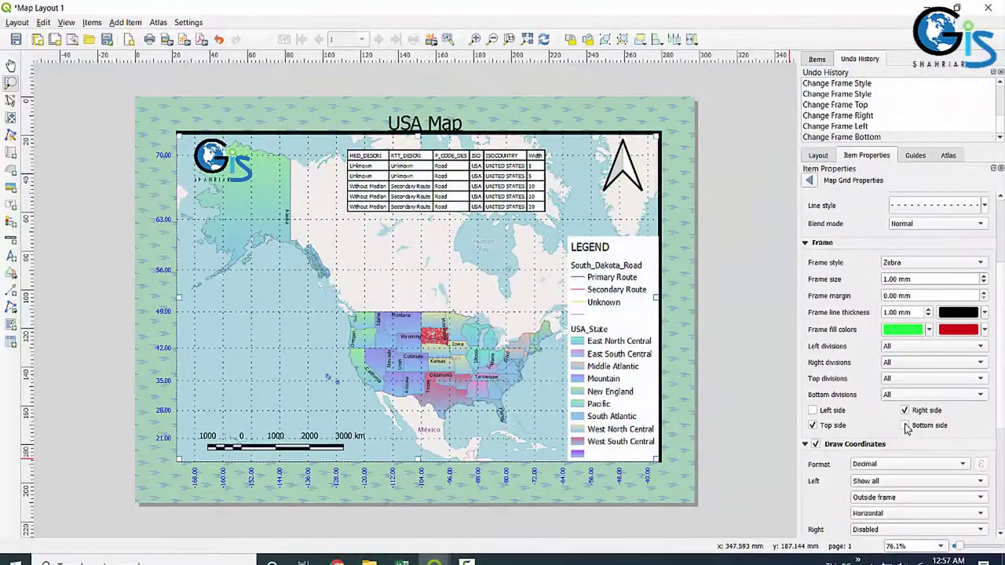
left_click(928, 316)
left_click(983, 283)
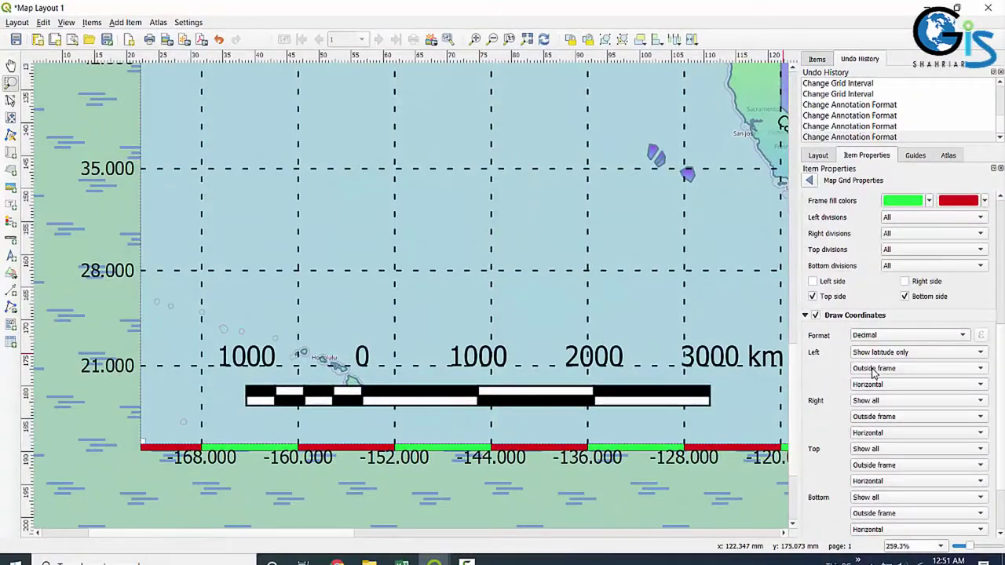
left_click(874, 355)
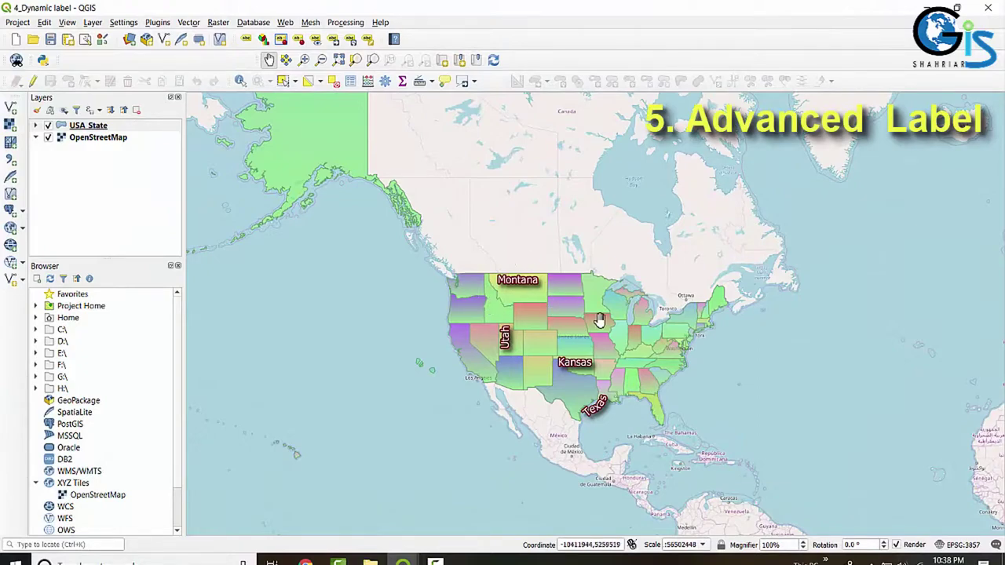
scroll(598, 319, "up", 2)
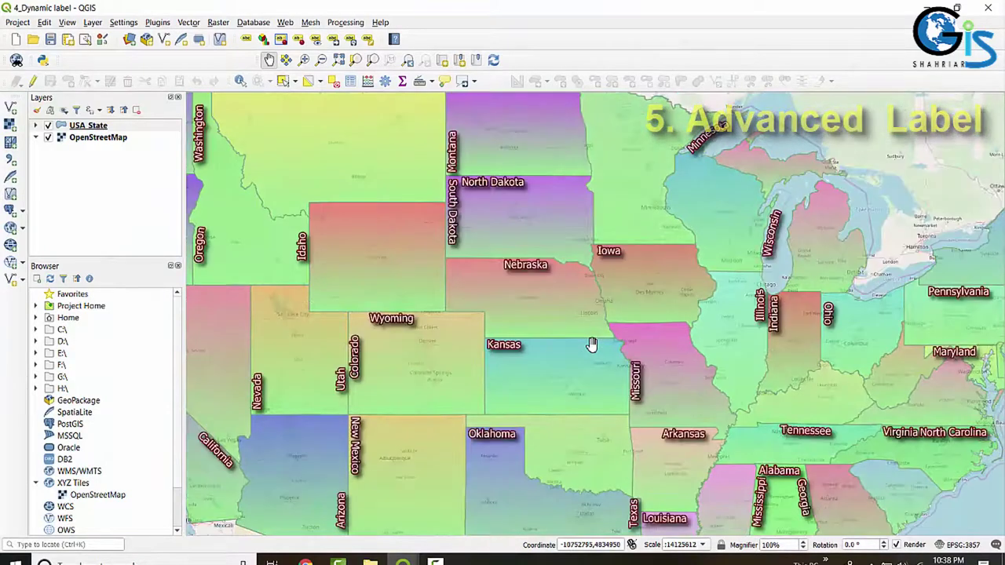
Zoom in and out over the labelled central US states to inspect the label styling
scroll(578, 309, "down", 2)
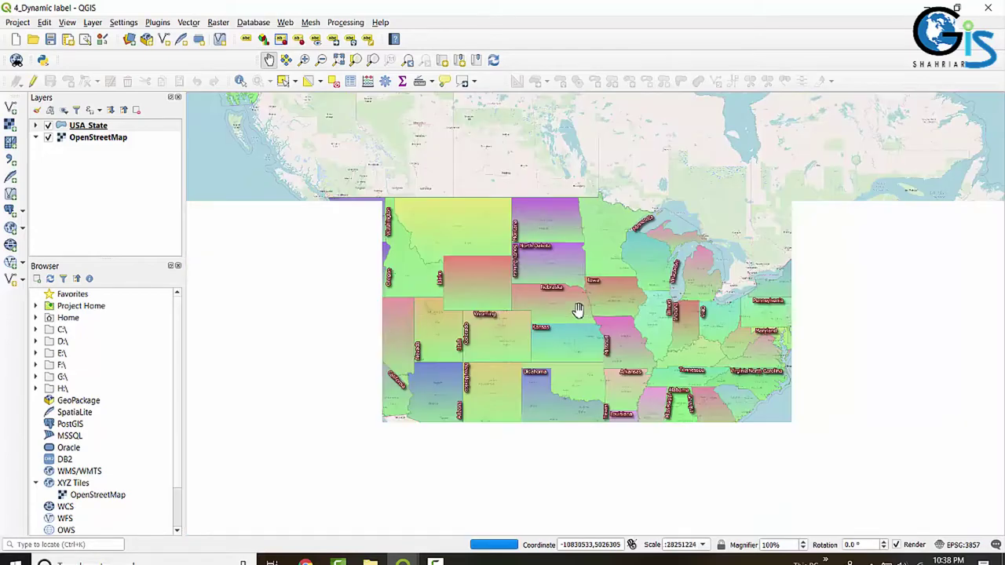
scroll(578, 309, "up", 2)
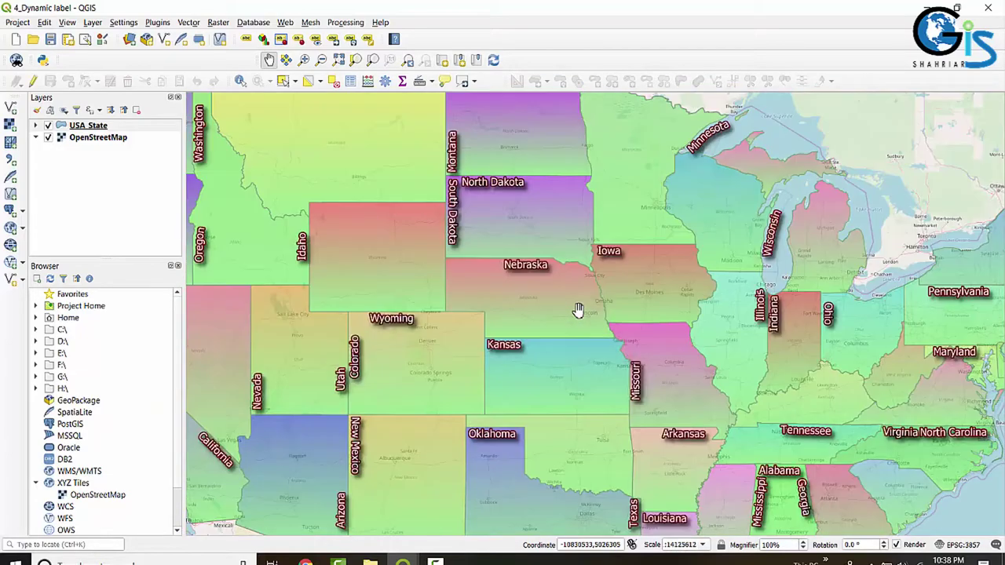
scroll(578, 309, "down", 2)
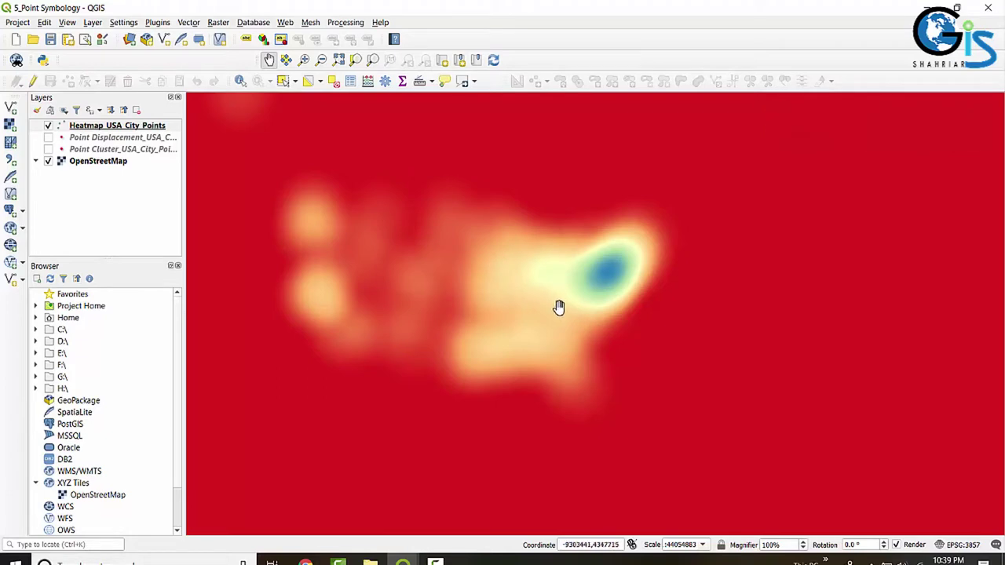
Hide the city points heatmap layer and show the Point Displacement layer instead
left_click(49, 125)
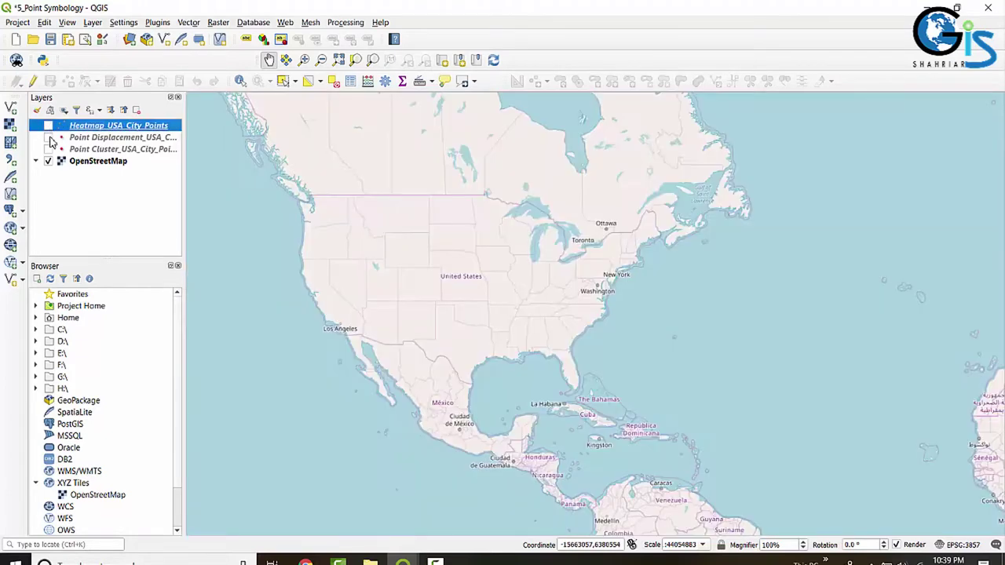
left_click(49, 137)
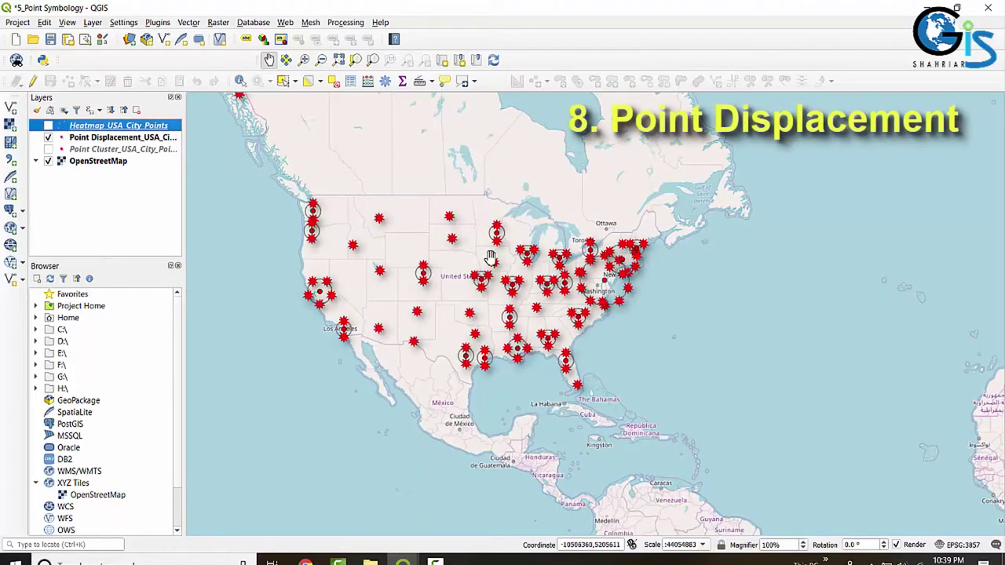
scroll(490, 259, "up", 2)
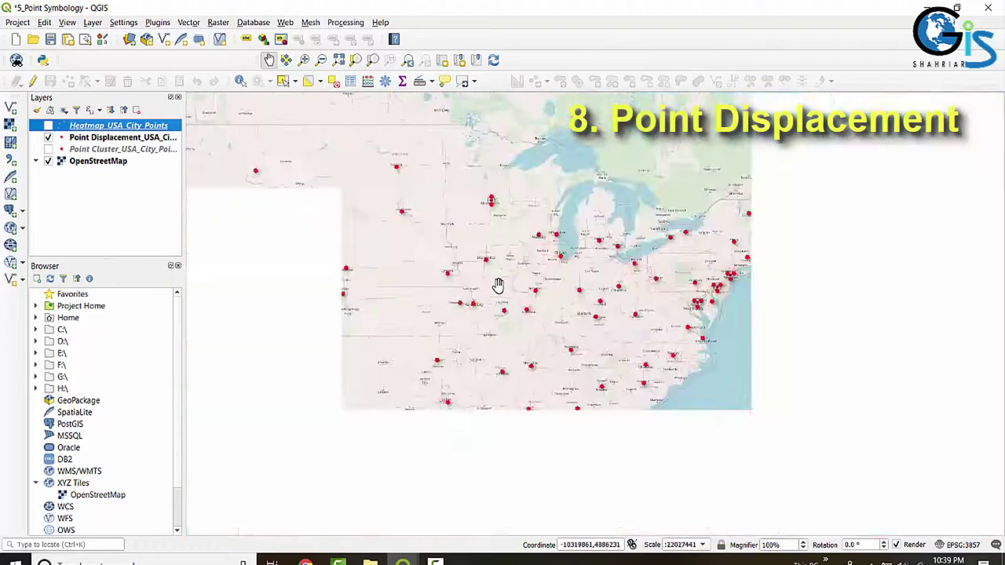
Replace the Point Displacement layer with the Point Cluster layer and zoom to inspect the clusters
left_click(49, 137)
left_click(49, 149)
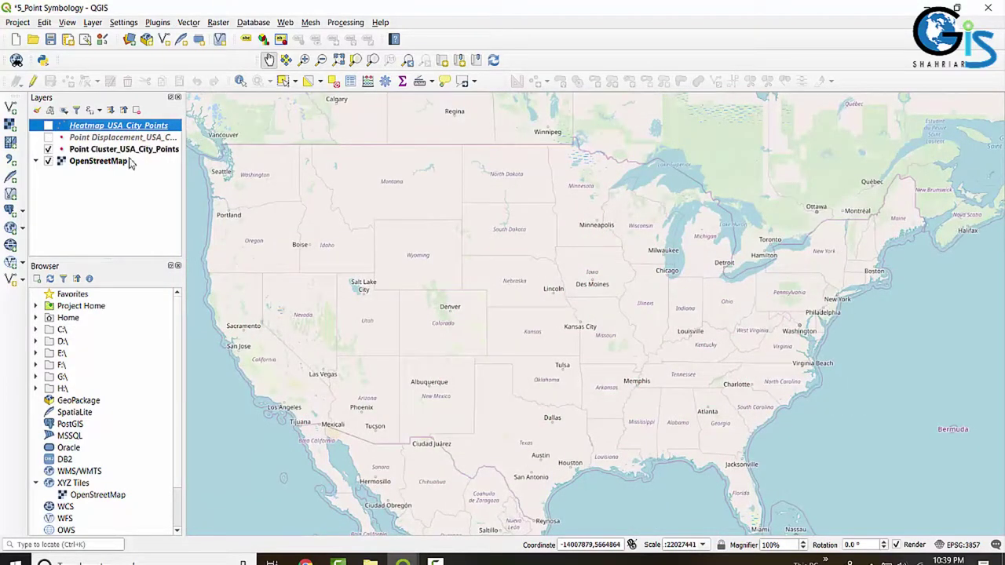
scroll(718, 330, "up", 1)
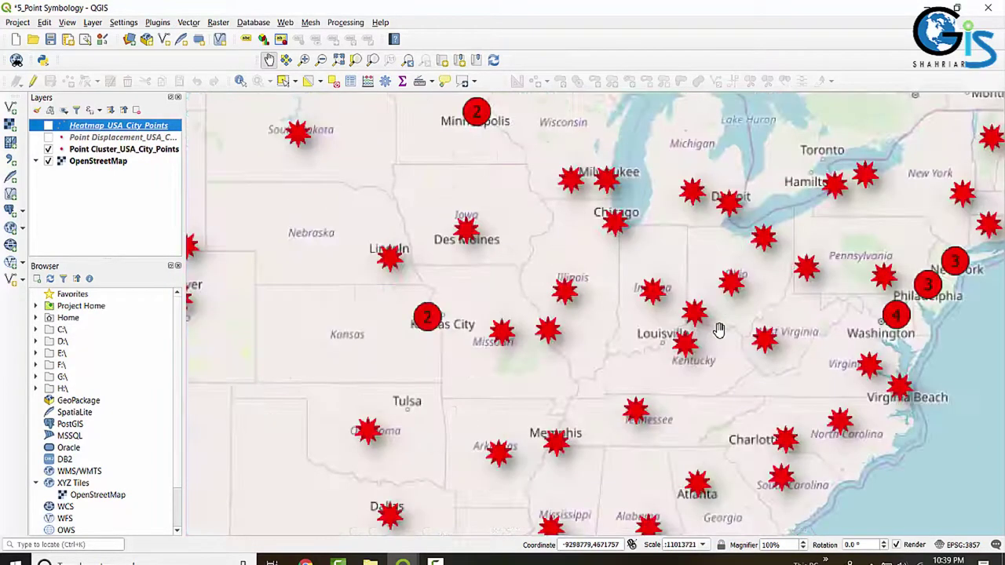
scroll(718, 330, "down", 1)
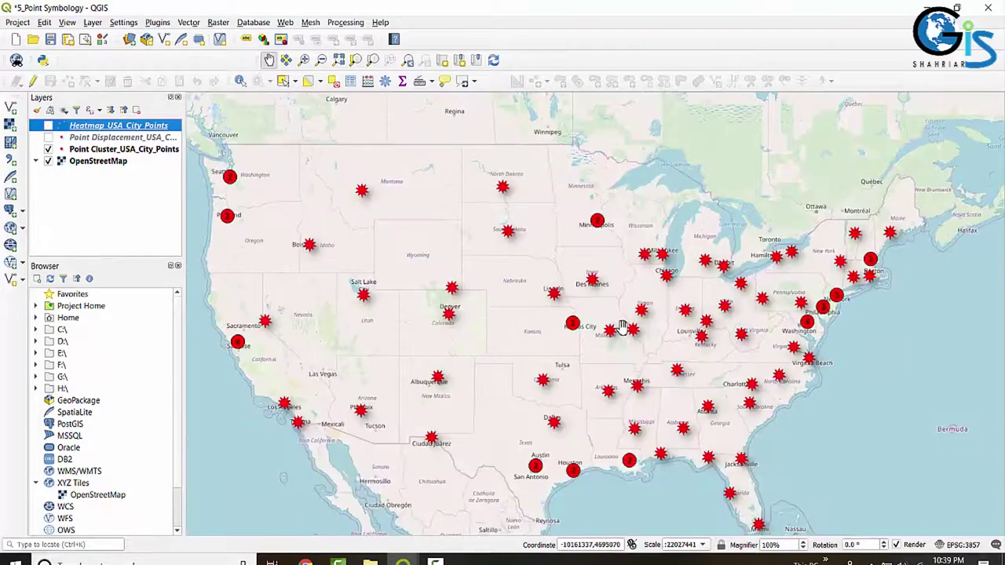
scroll(624, 326, "down", 1)
scroll(624, 326, "up", 1)
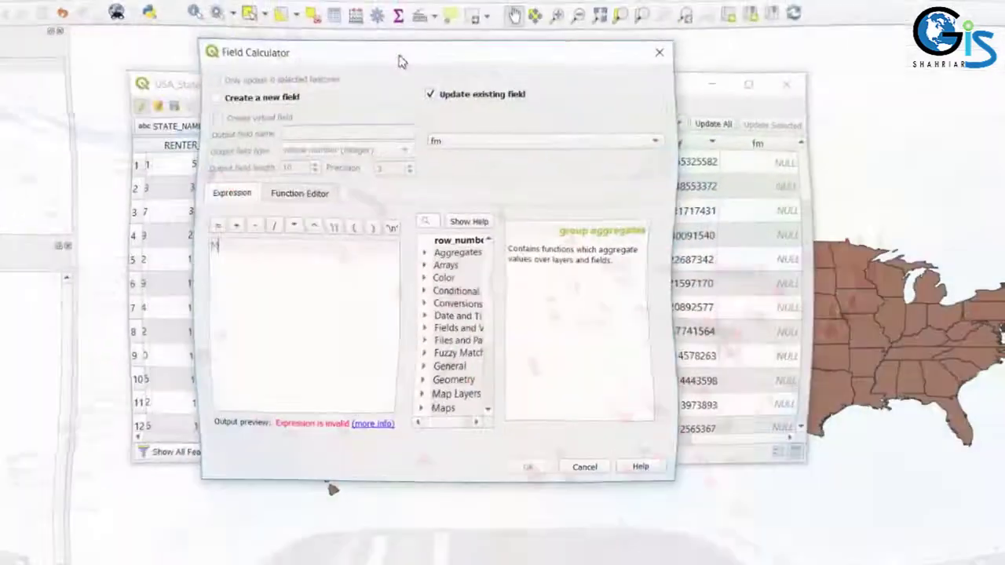
Enter the expression MALES + FEMALES to update the fm field, previewing 1360301
type("MALES + FE")
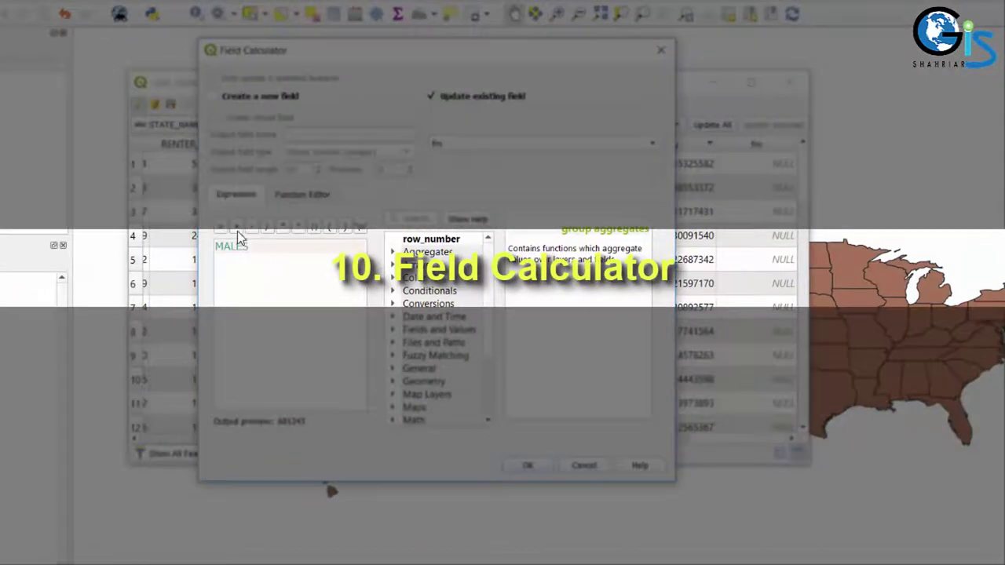
left_click(237, 228)
type("FE")
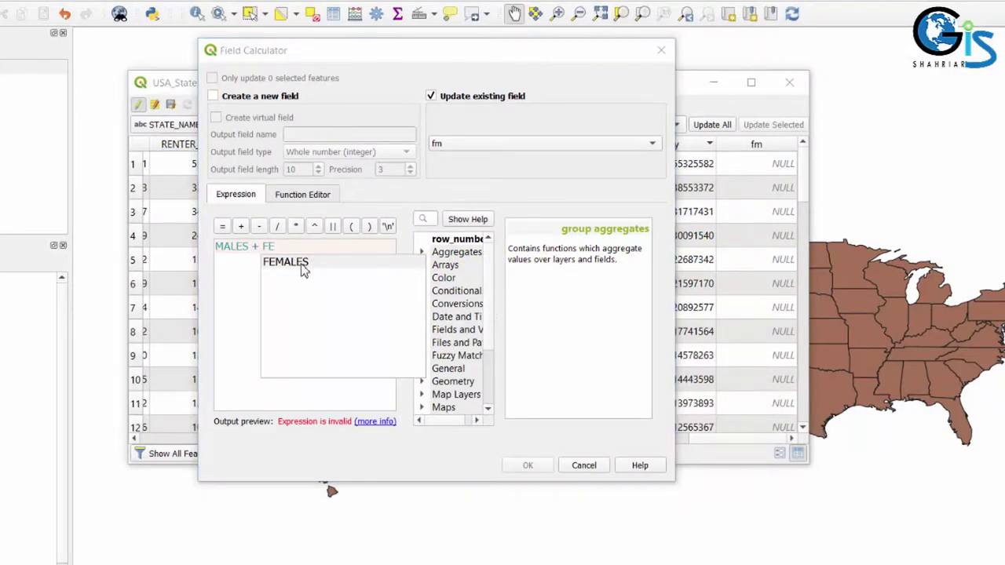
left_click(294, 262)
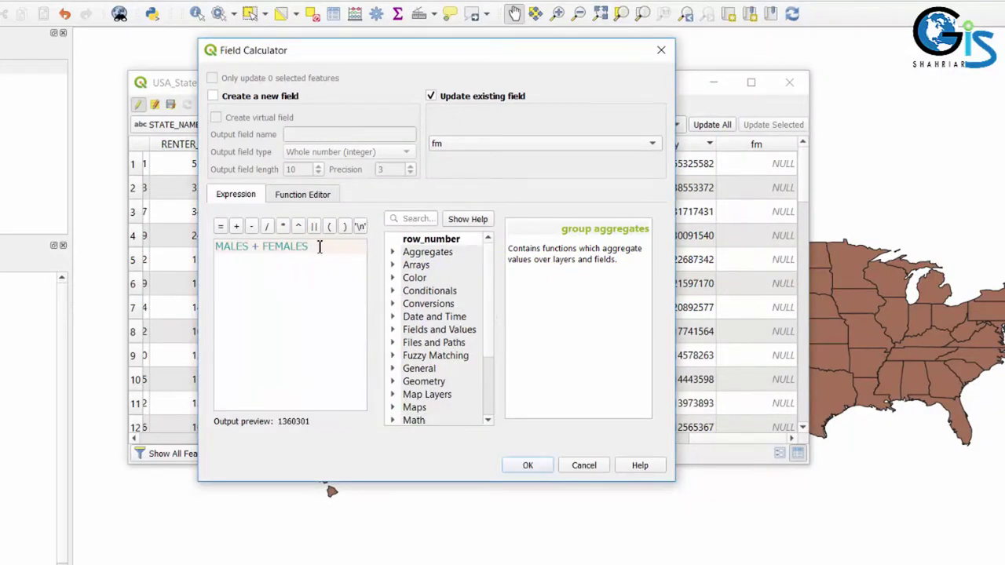
left_click_drag(306, 246, 213, 247)
left_click(325, 249)
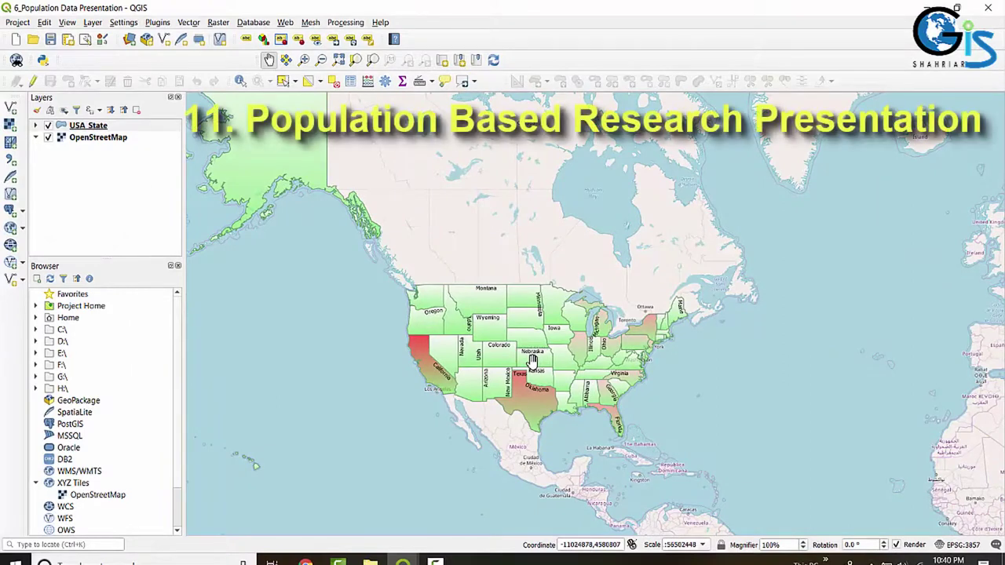
Zoom in on the population-shaded Population Data Presentation map
scroll(532, 359, "up", 1)
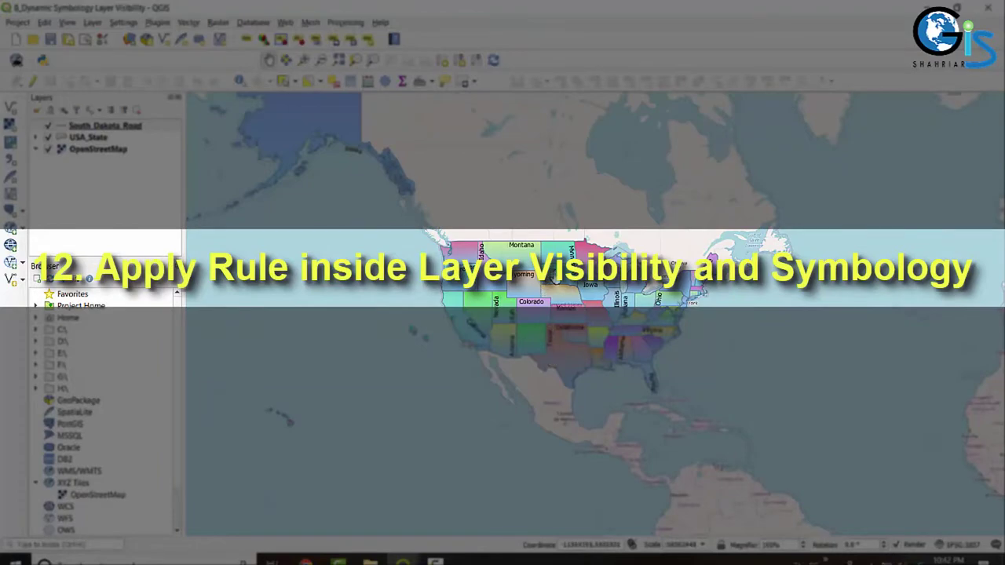
scroll(563, 276, "up", 2)
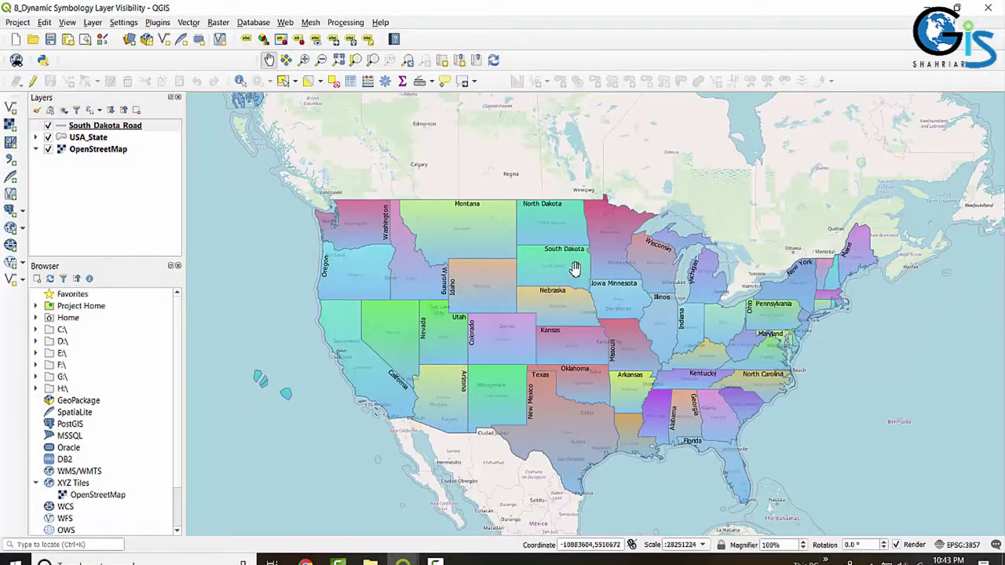
Zoom in and out over South Dakota to check the roads appear only at close scales
scroll(572, 267, "up", 1)
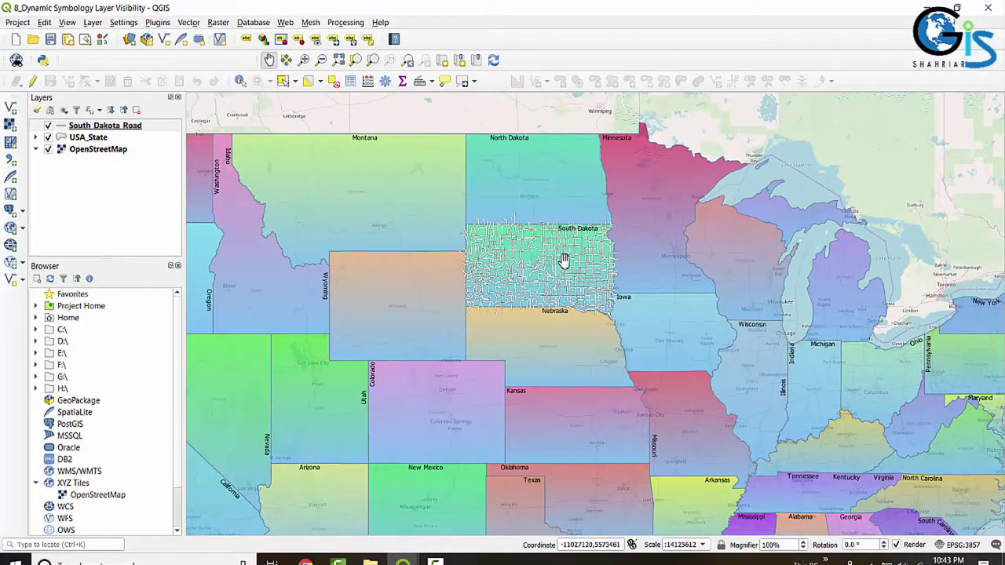
scroll(563, 262, "down", 1)
scroll(564, 262, "up", 2)
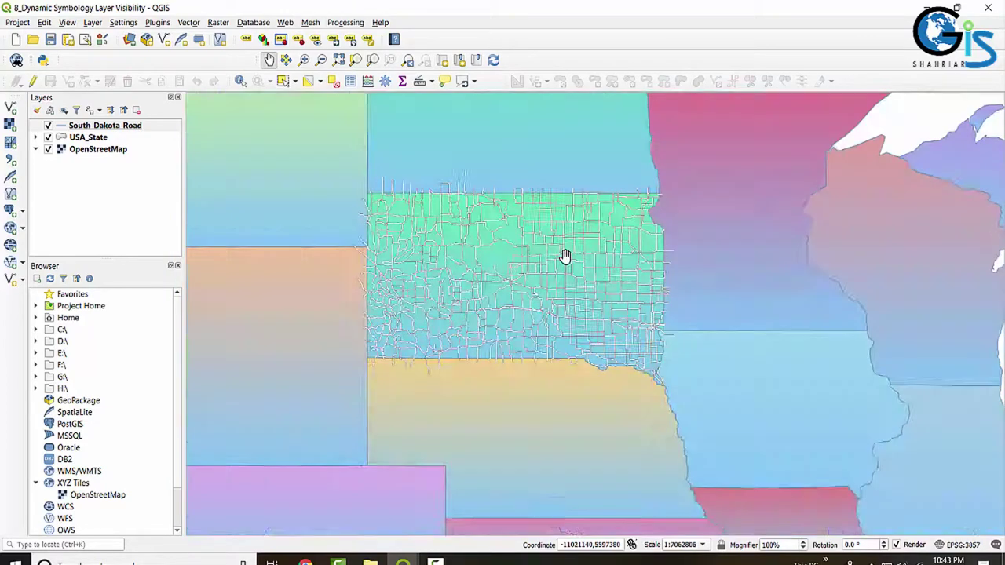
scroll(563, 257, "up", 1)
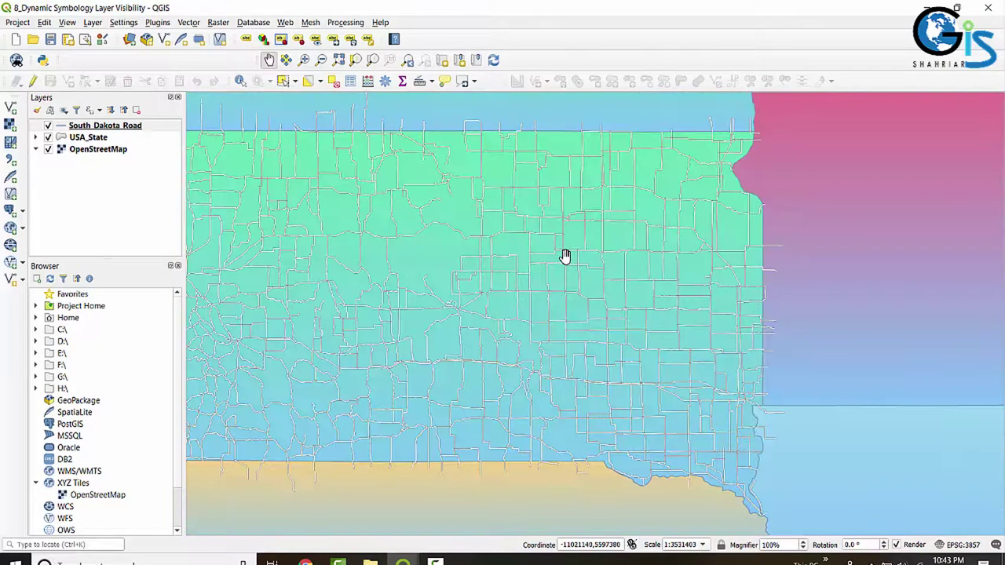
scroll(563, 257, "down", 1)
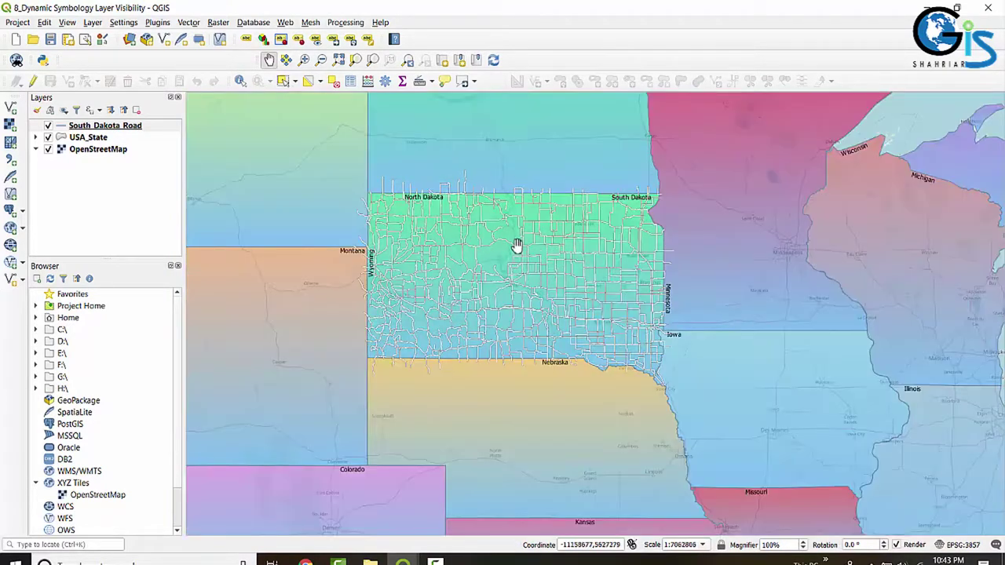
scroll(518, 249, "down", 1)
scroll(527, 260, "down", 1)
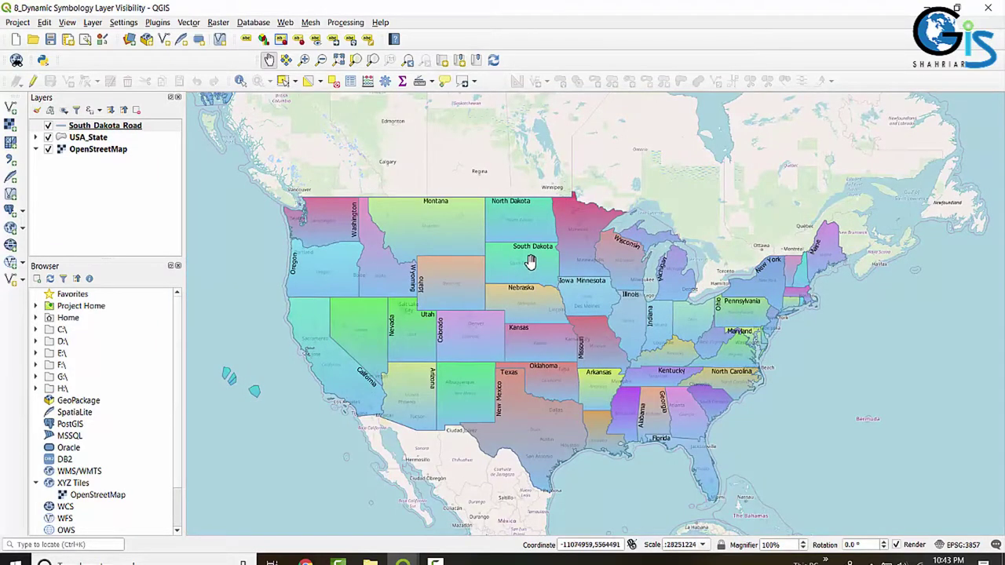
scroll(530, 262, "up", 1)
scroll(531, 261, "up", 1)
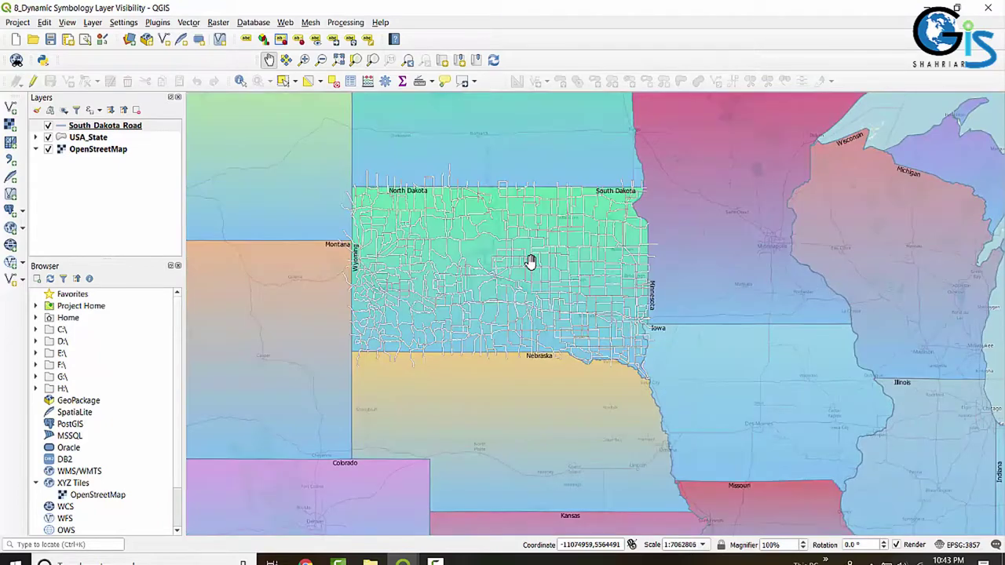
scroll(531, 262, "up", 1)
scroll(530, 262, "down", 1)
scroll(531, 262, "down", 1)
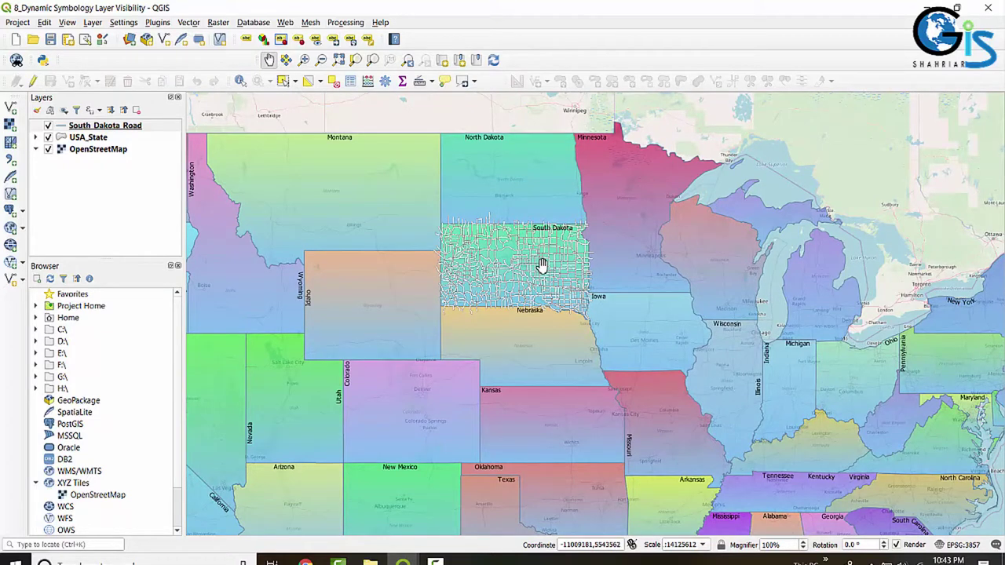
scroll(542, 265, "down", 1)
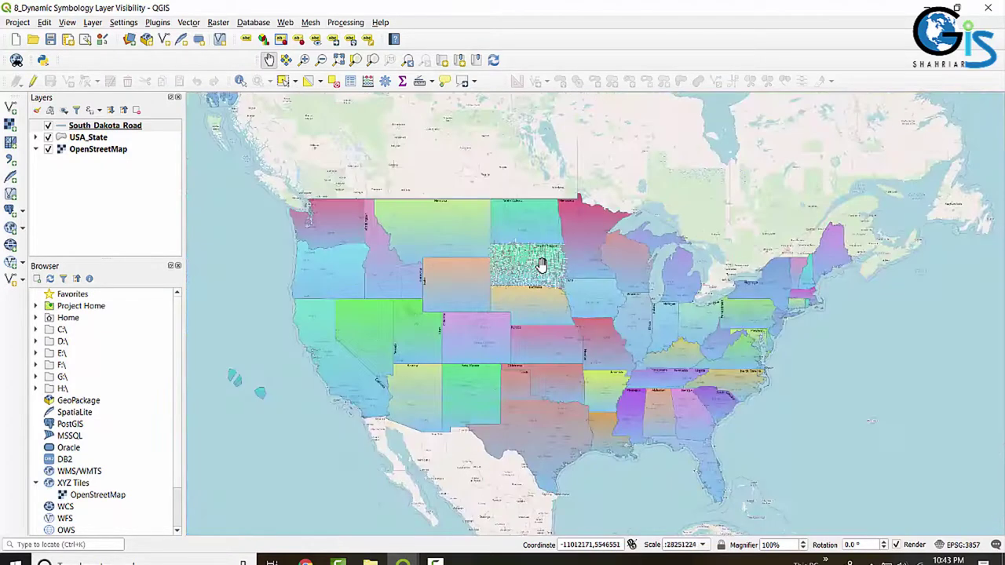